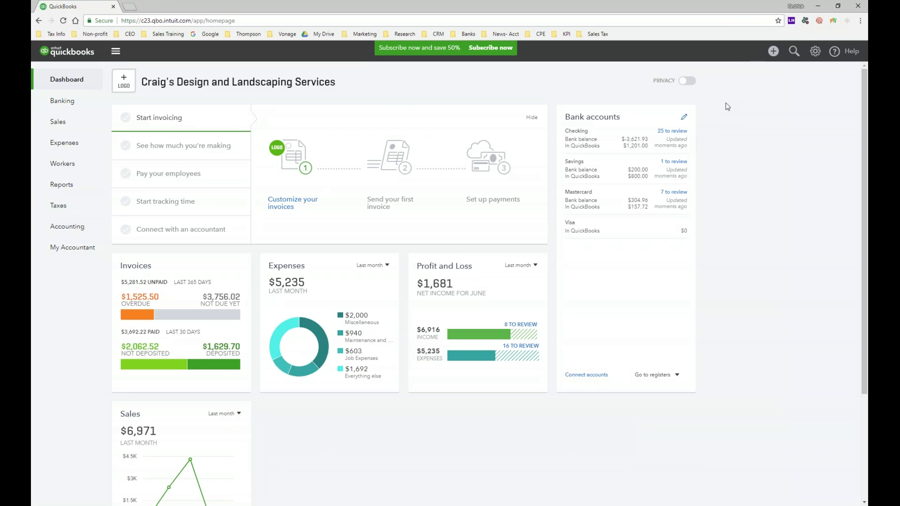
- Create a credit memo for Amy's Bird Sanctuary and enter 5 as the Crew #
click(774, 53)
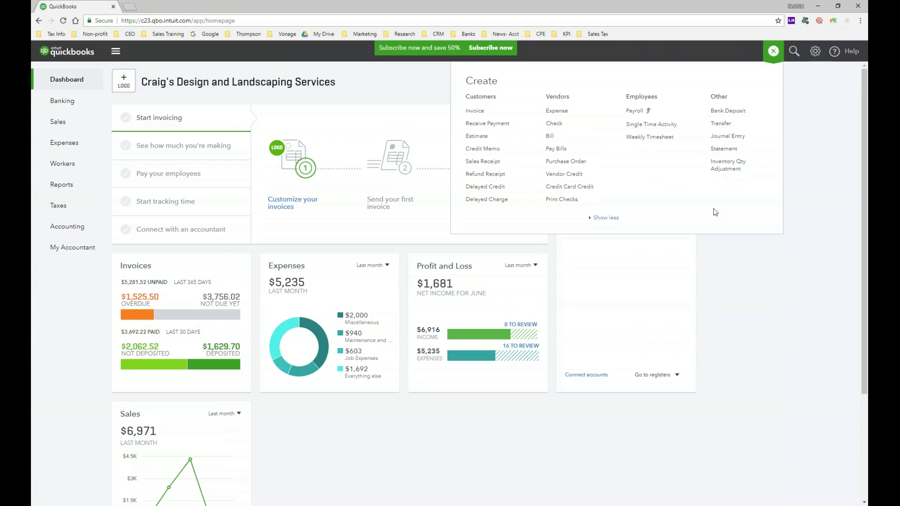
click(515, 154)
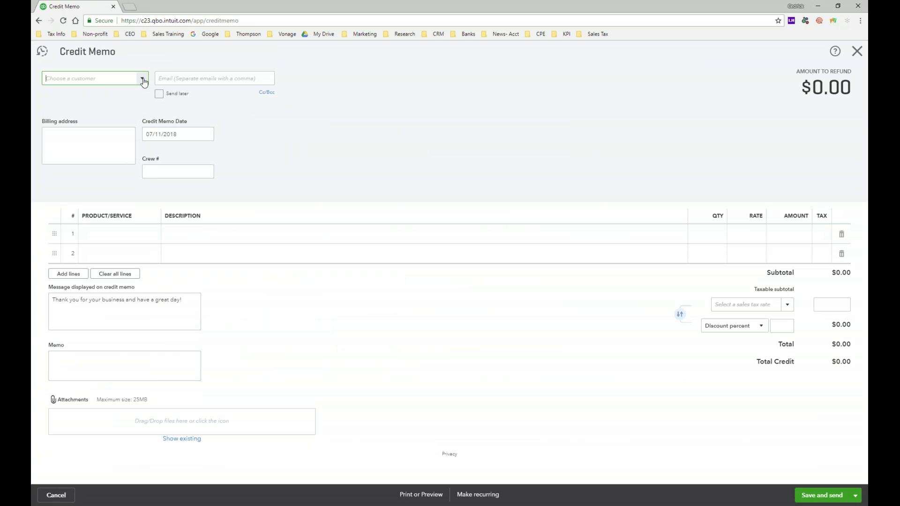
click(142, 79)
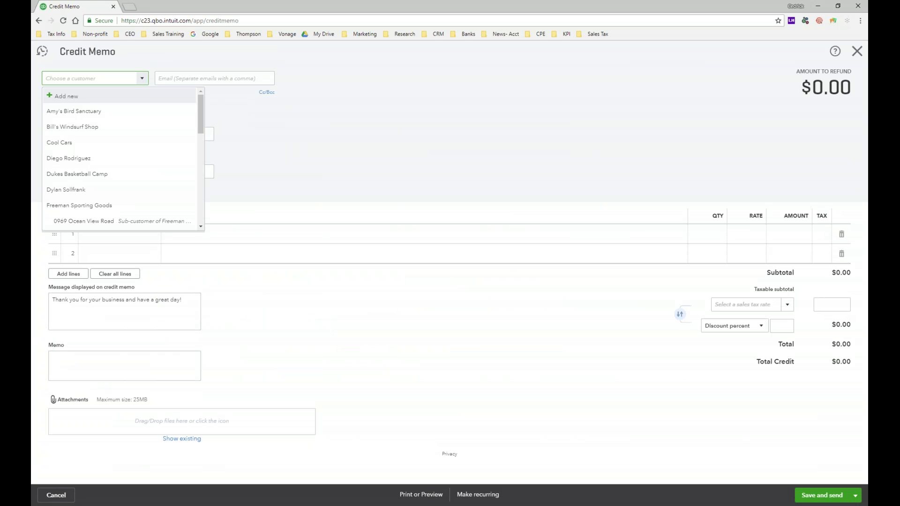
click(127, 116)
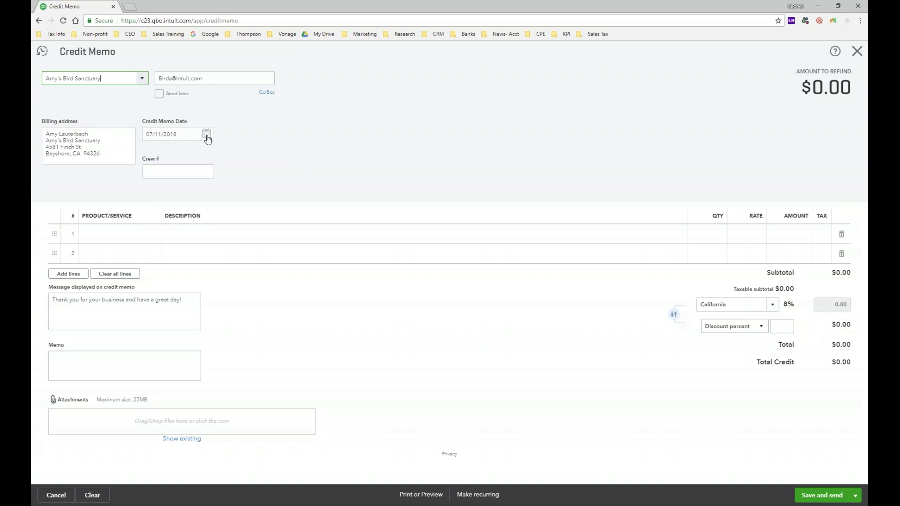
click(185, 171)
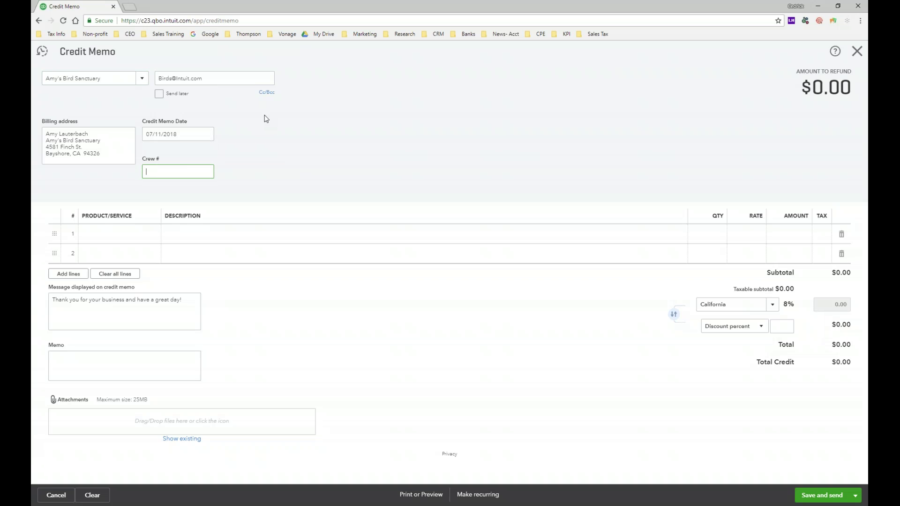
text(5)
click(140, 235)
- Set line 1 to Design:Fountains:Concrete and append '- Refund' to its description
click(156, 235)
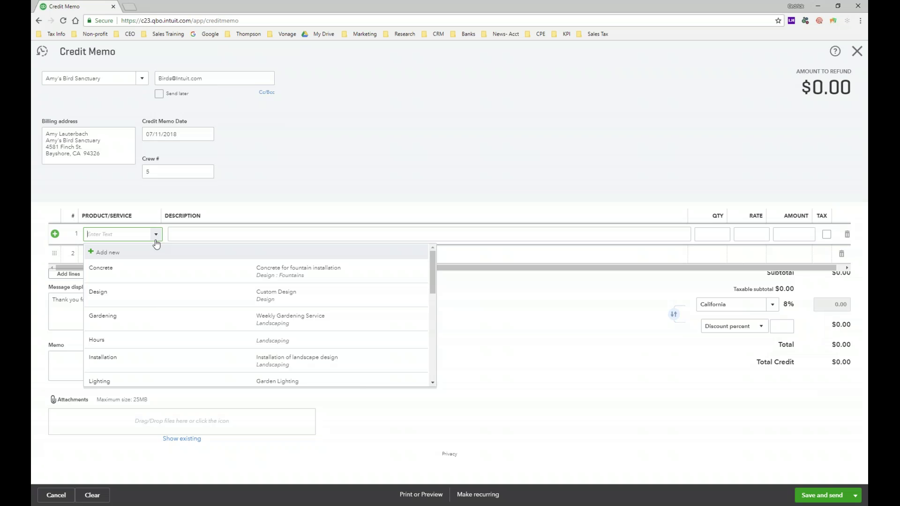
click(158, 280)
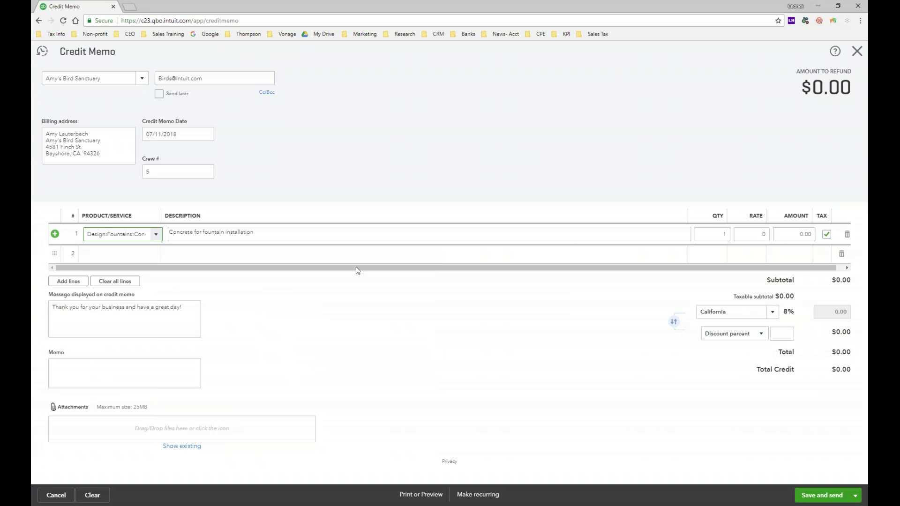
click(236, 241)
click(291, 232)
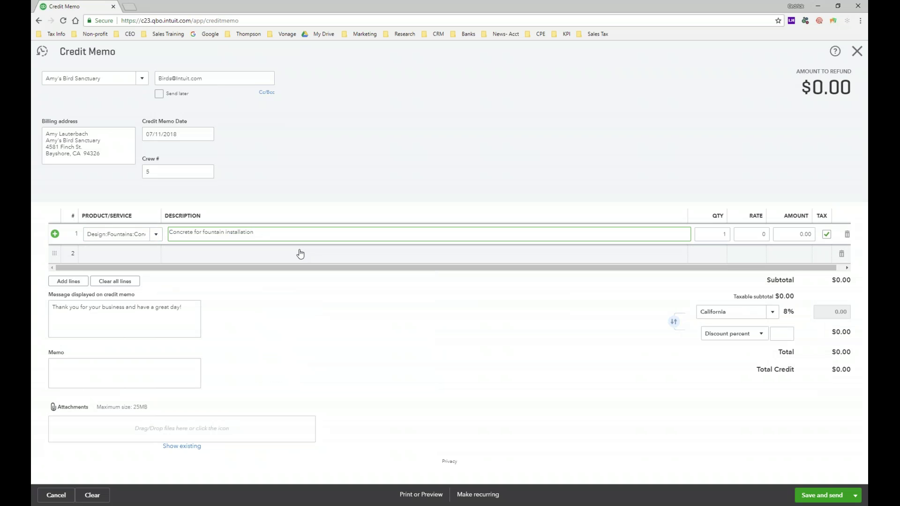
text(- Refund)
click(406, 263)
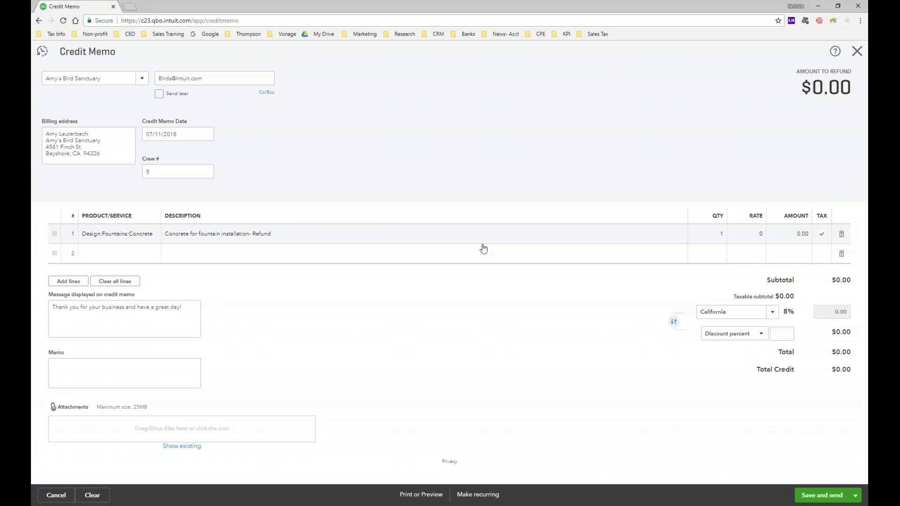
- Set line 1's rate to 740 so the total recalculates to $799.20 with tax
click(711, 238)
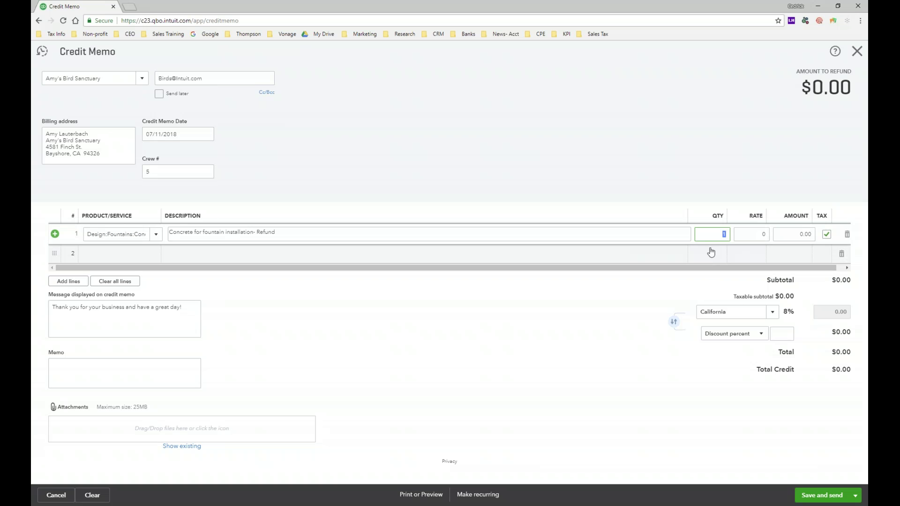
click(742, 236)
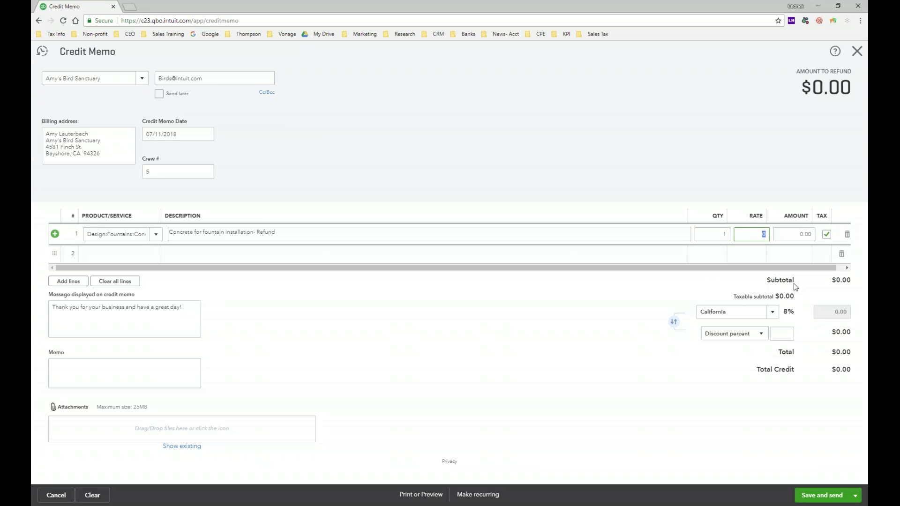
text(740)
click(569, 320)
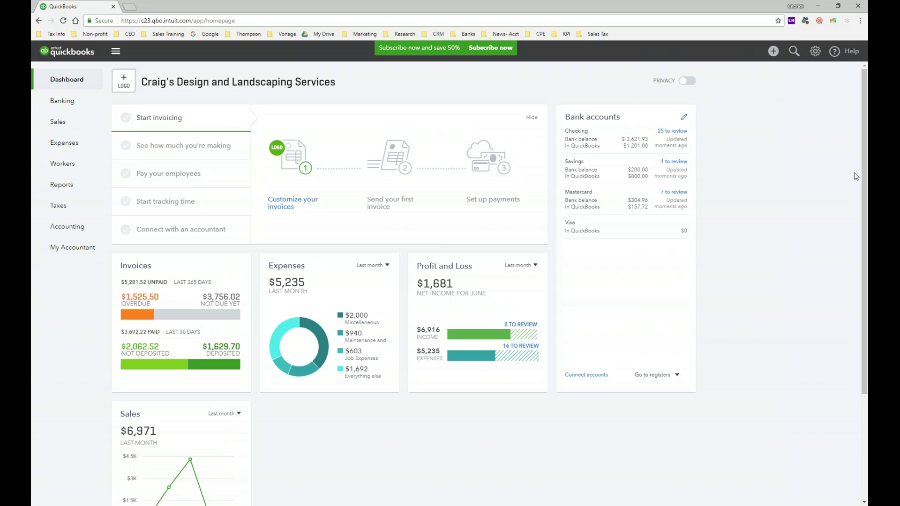
- Create another credit memo for Amy's Bird Sanctuary
click(774, 57)
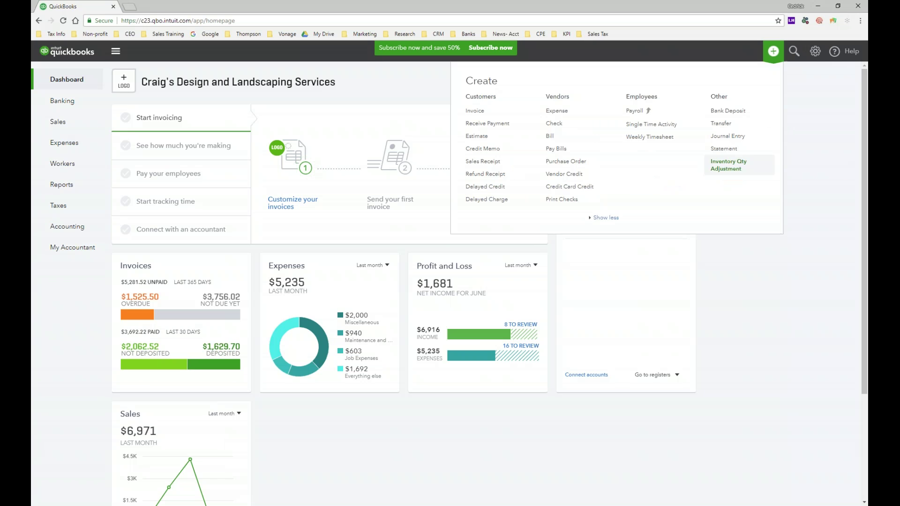
click(504, 148)
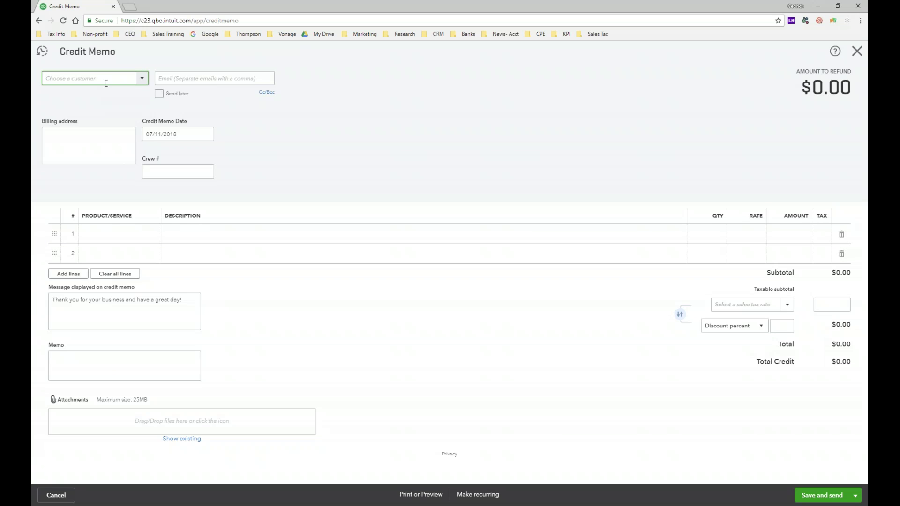
click(142, 79)
click(132, 116)
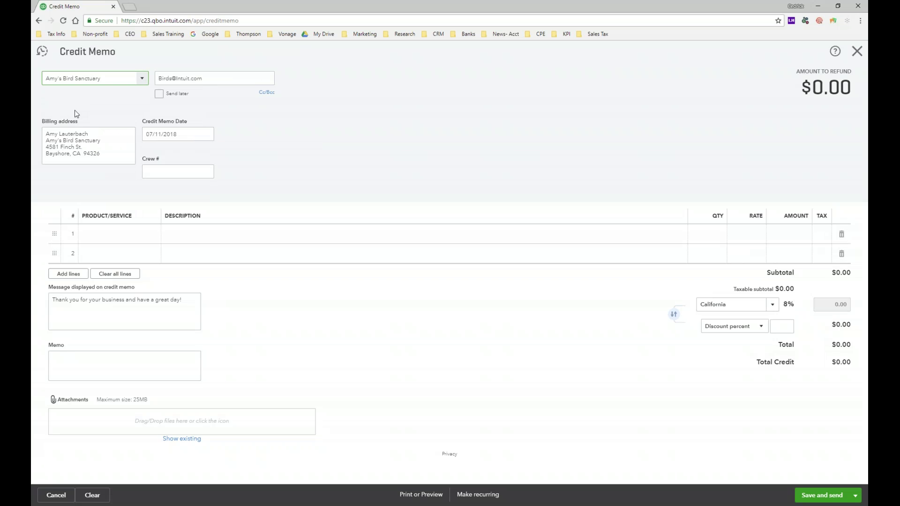
- Set the credit memo date to July 9, then back to 07/11/2018
click(206, 134)
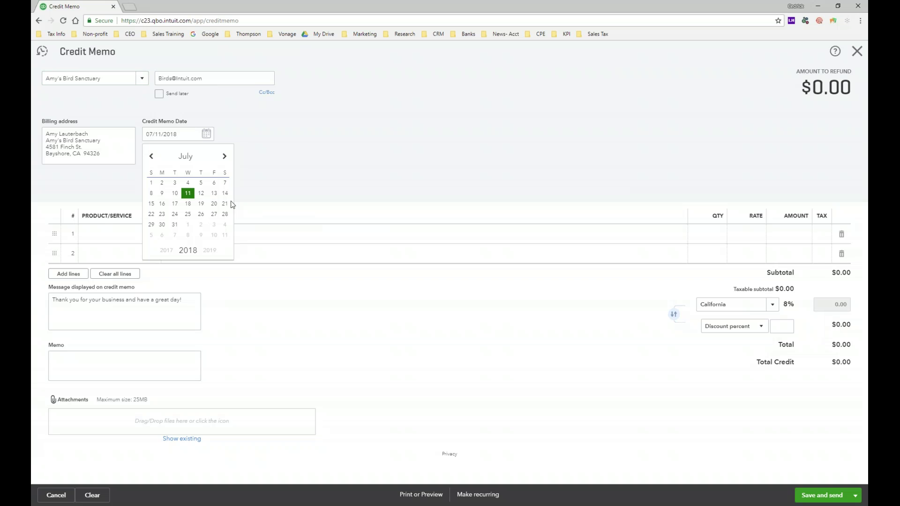
click(163, 193)
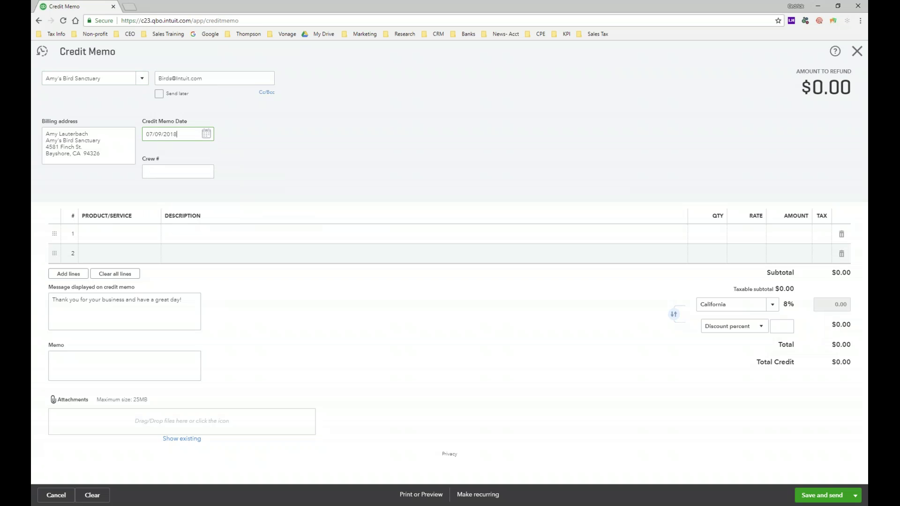
click(207, 135)
click(186, 194)
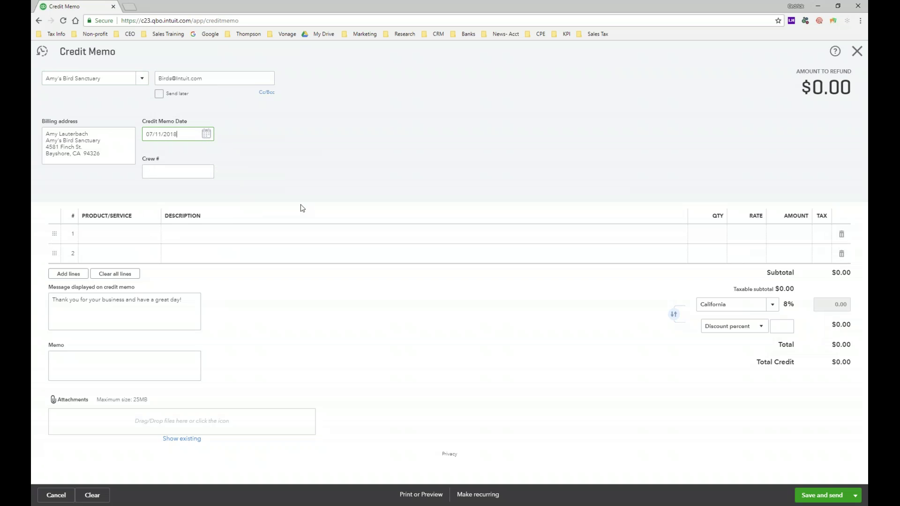
click(147, 240)
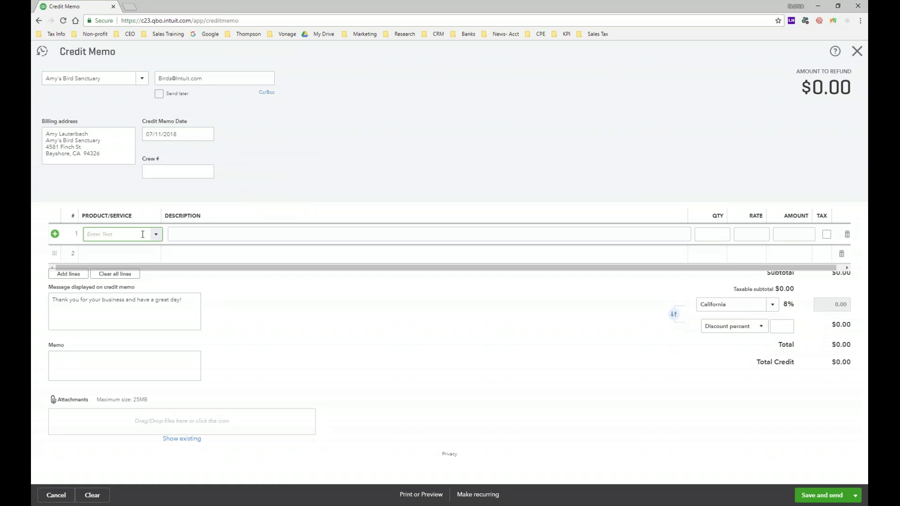
- Add a $75 Design line described 'Custom Design- cust. did not like the design'
click(155, 234)
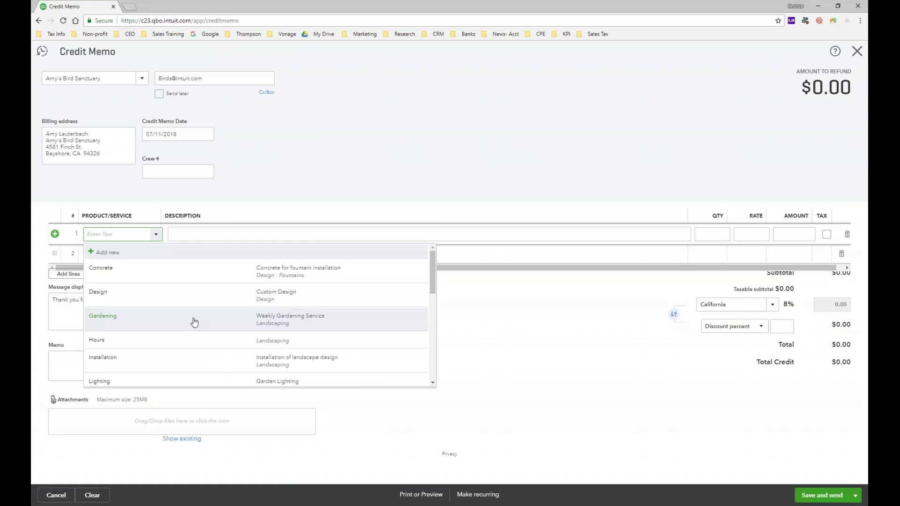
click(155, 305)
click(229, 239)
click(229, 239)
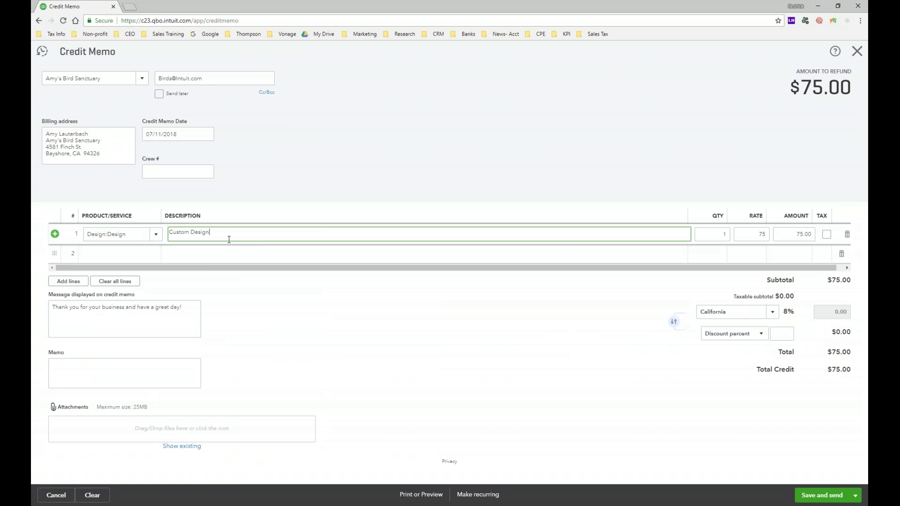
text(-)
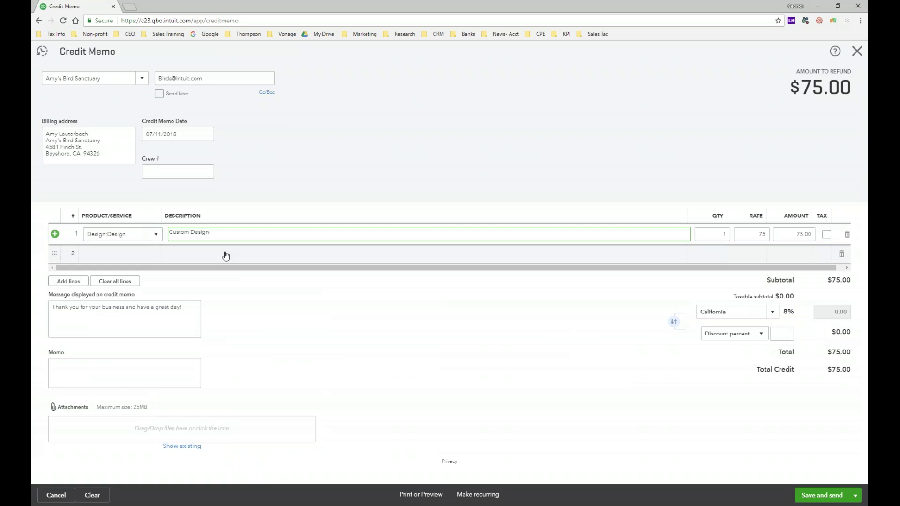
text( cust. did not like the design)
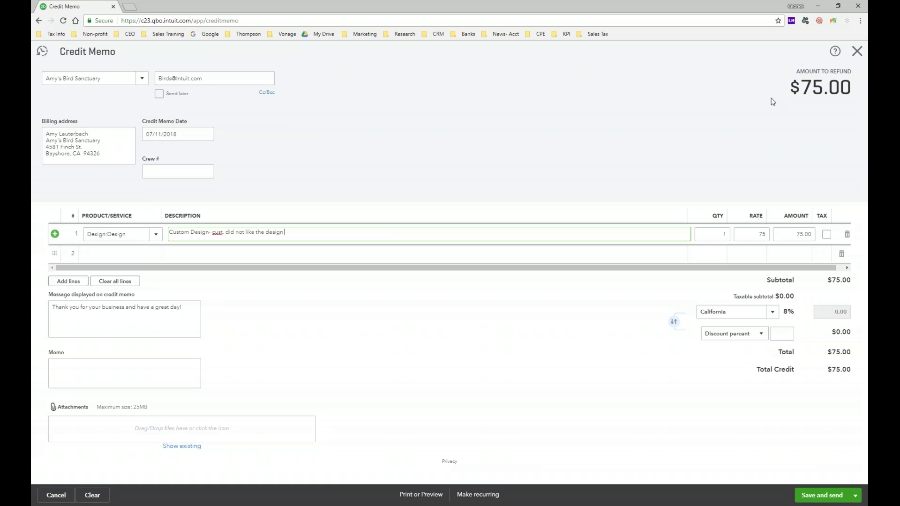
click(776, 314)
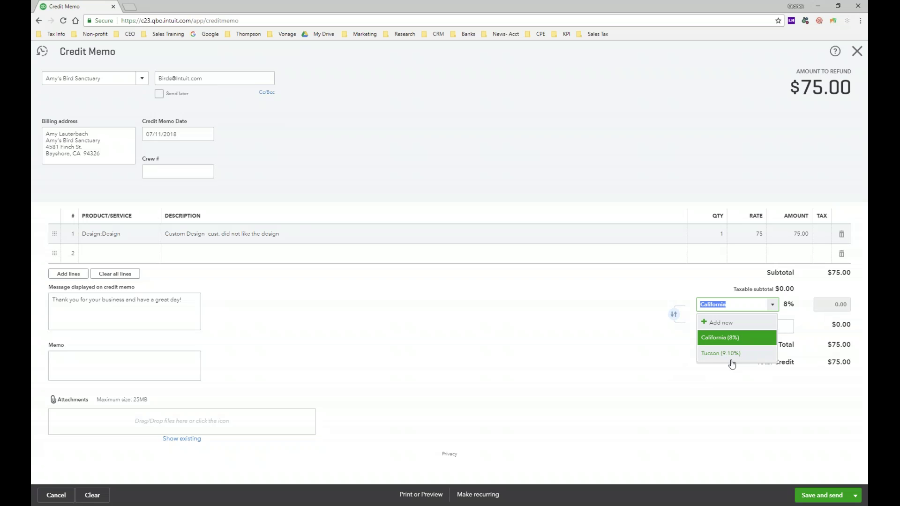
click(658, 370)
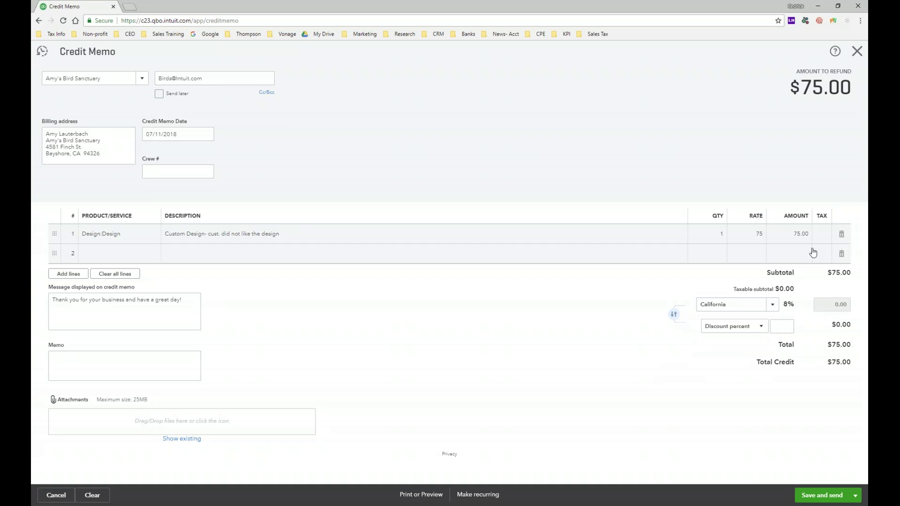
click(824, 240)
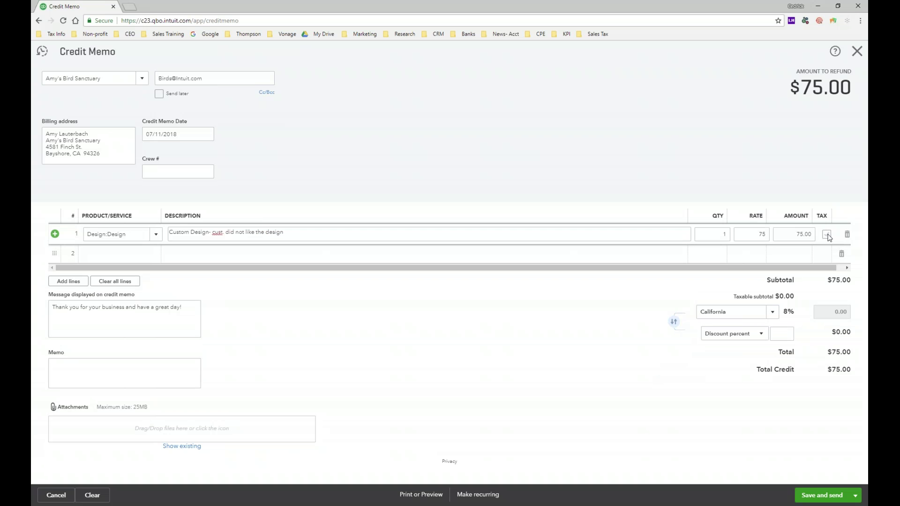
click(826, 234)
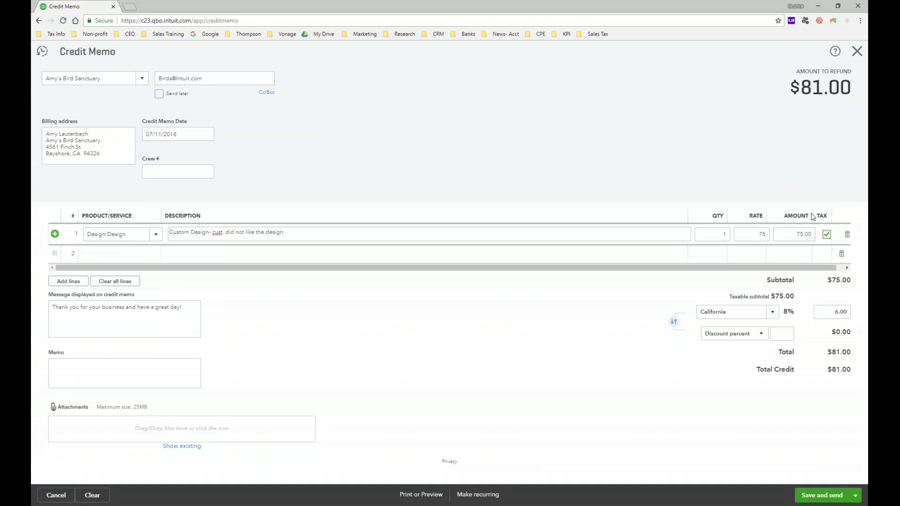
click(830, 239)
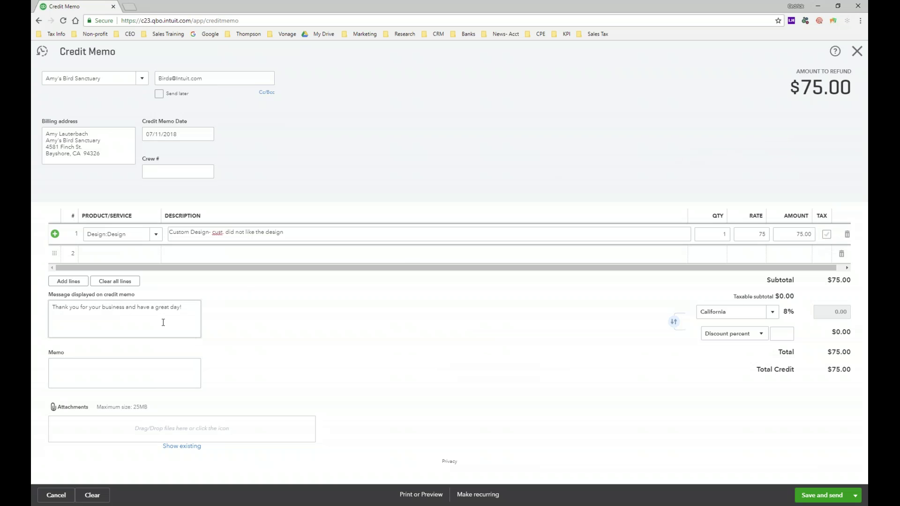
click(152, 379)
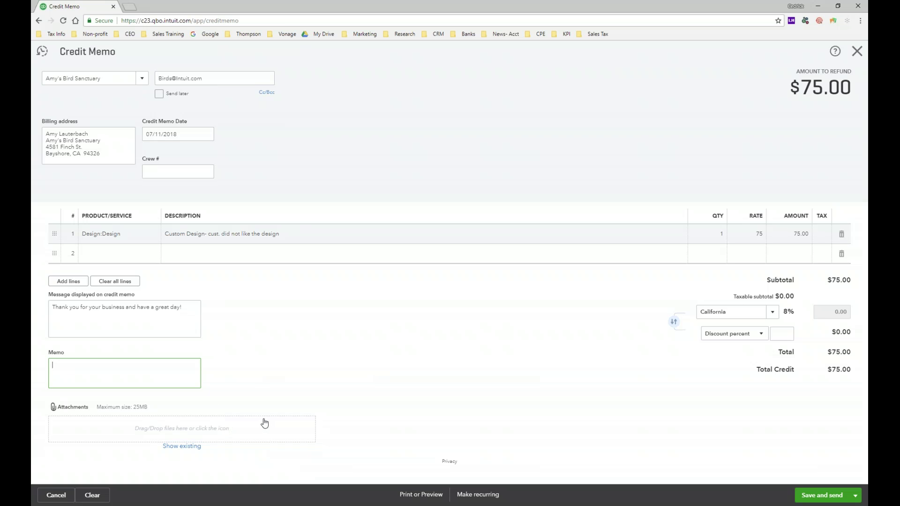
- Apply a 2% discount to the credit memo total
click(761, 335)
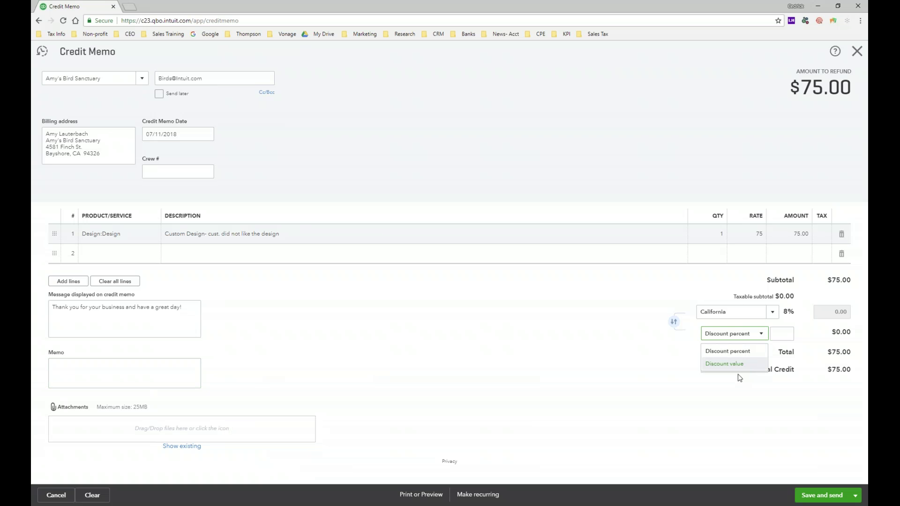
click(779, 334)
click(805, 373)
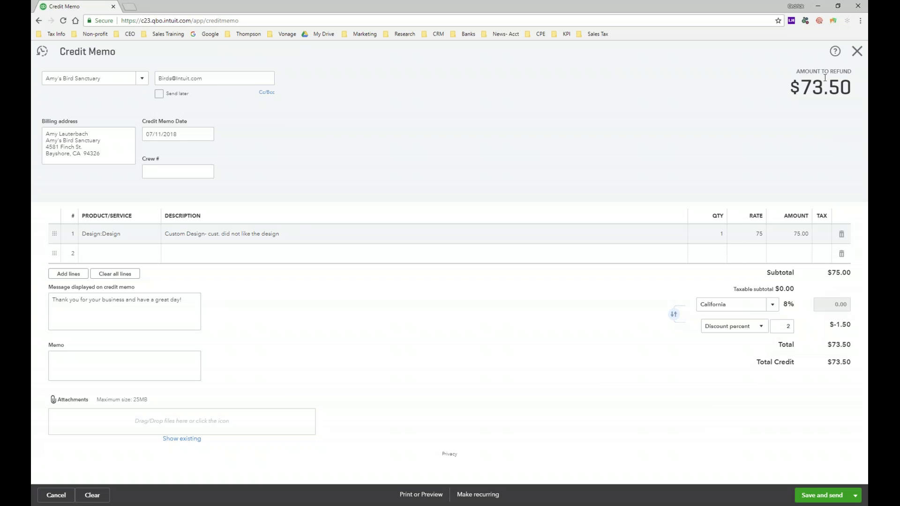
- Switch the discount to a dollar value and clear it, keeping the refund at $75.00
click(760, 326)
click(728, 357)
click(788, 326)
key(BackSpace)
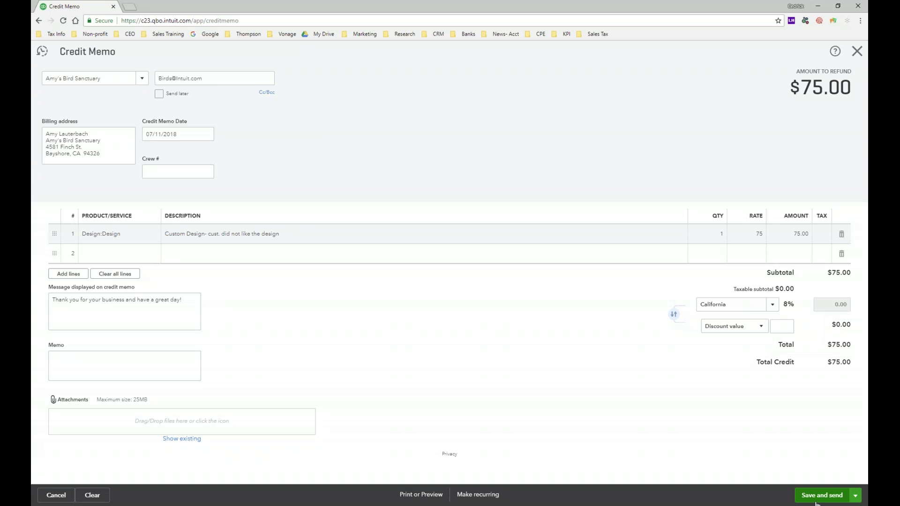
click(855, 495)
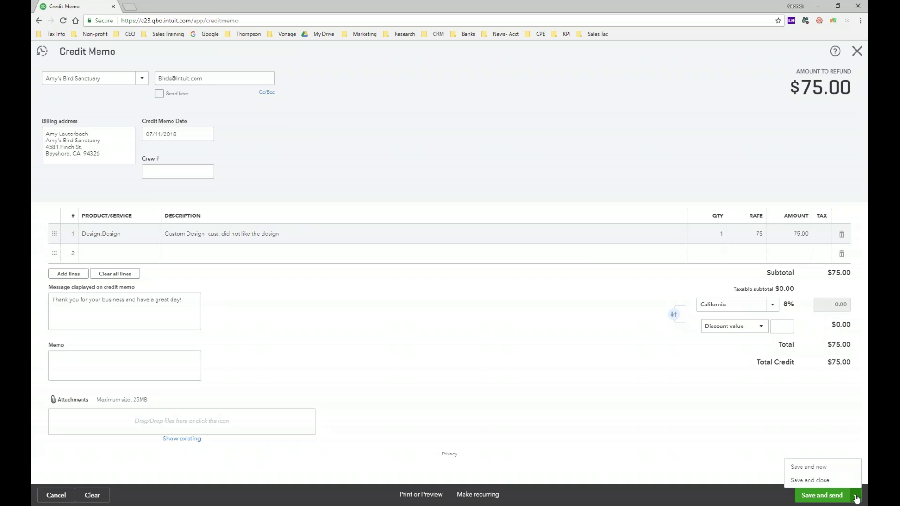
- Save and close the credit memo, then view Amy's Bird Sanctuary's transaction list under Sales > Customers
click(816, 480)
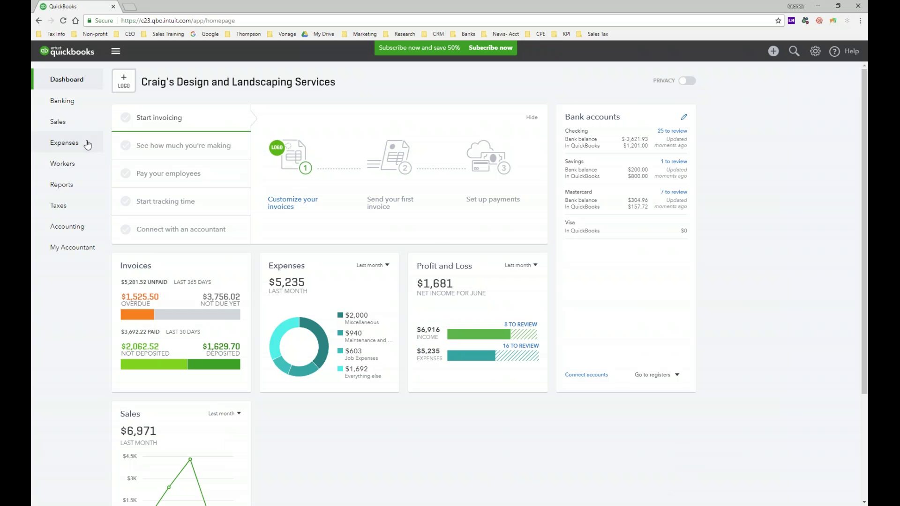
click(68, 124)
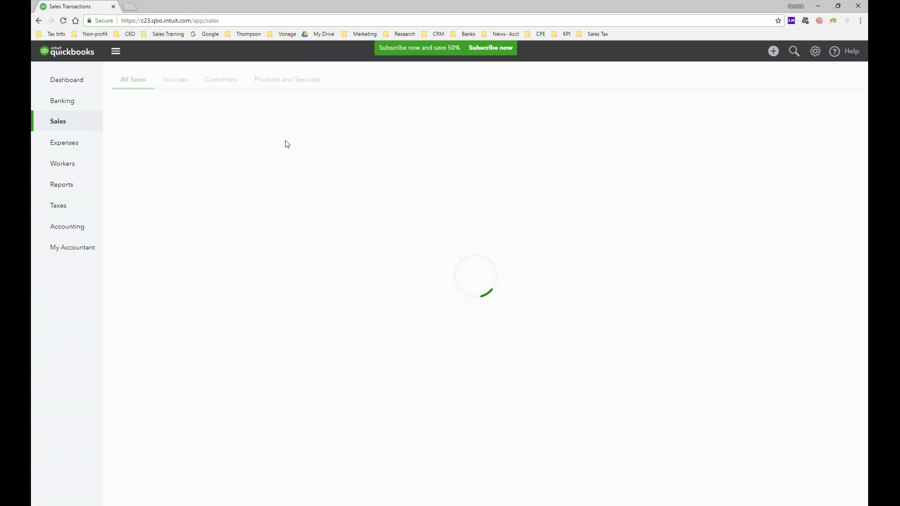
click(222, 80)
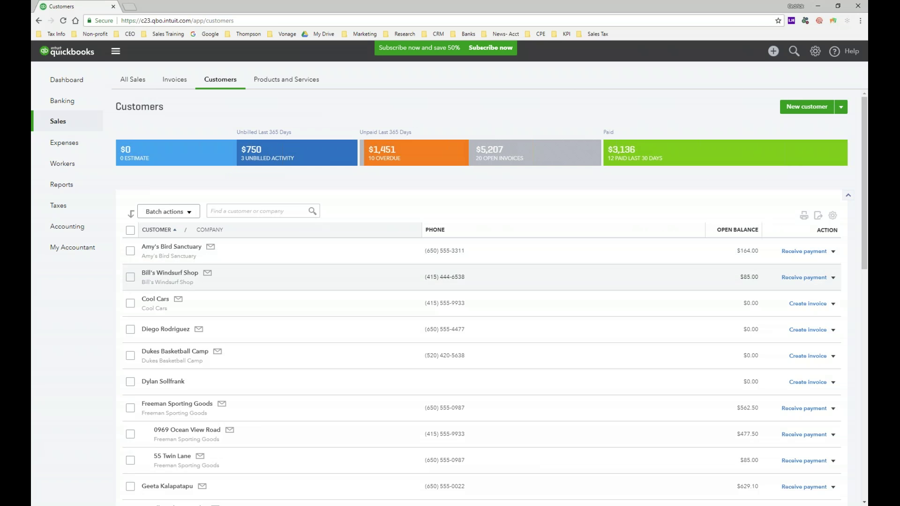
click(190, 252)
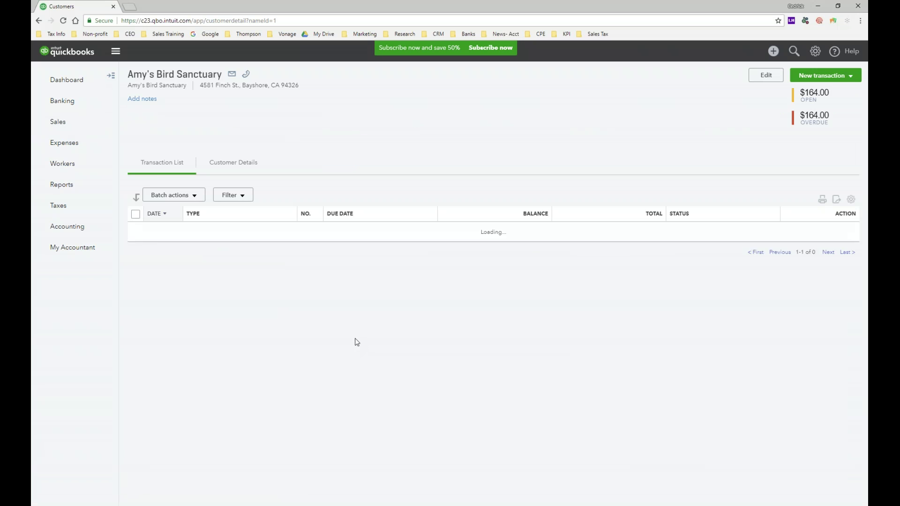